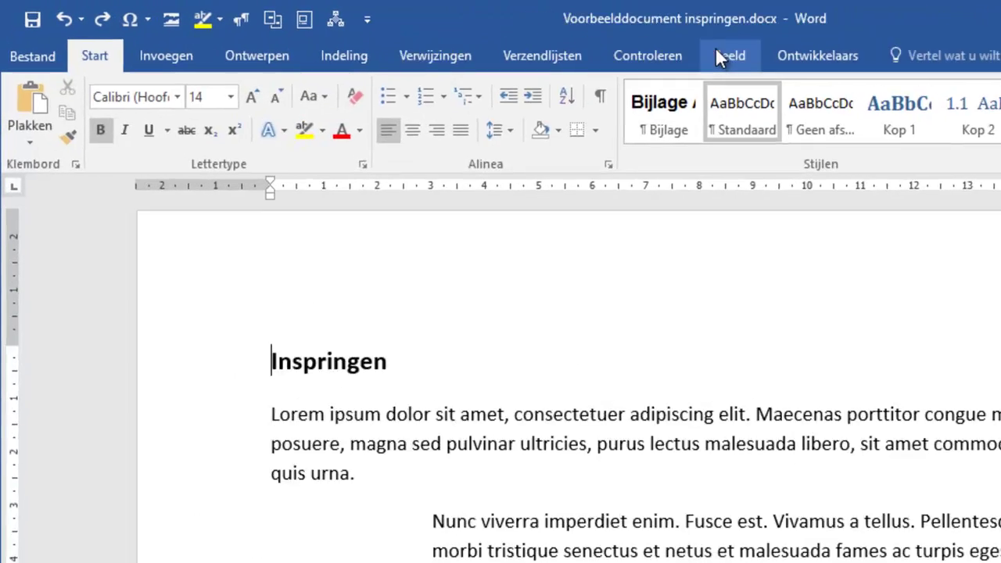
- Hide the rulers and show them again, then return to the Start tab
click(550, 41)
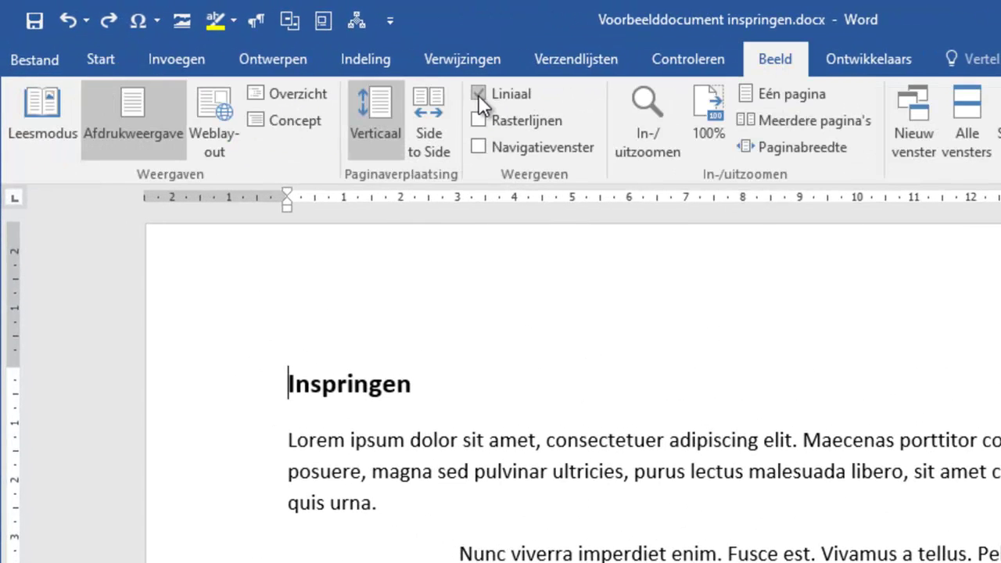
click(478, 95)
click(478, 94)
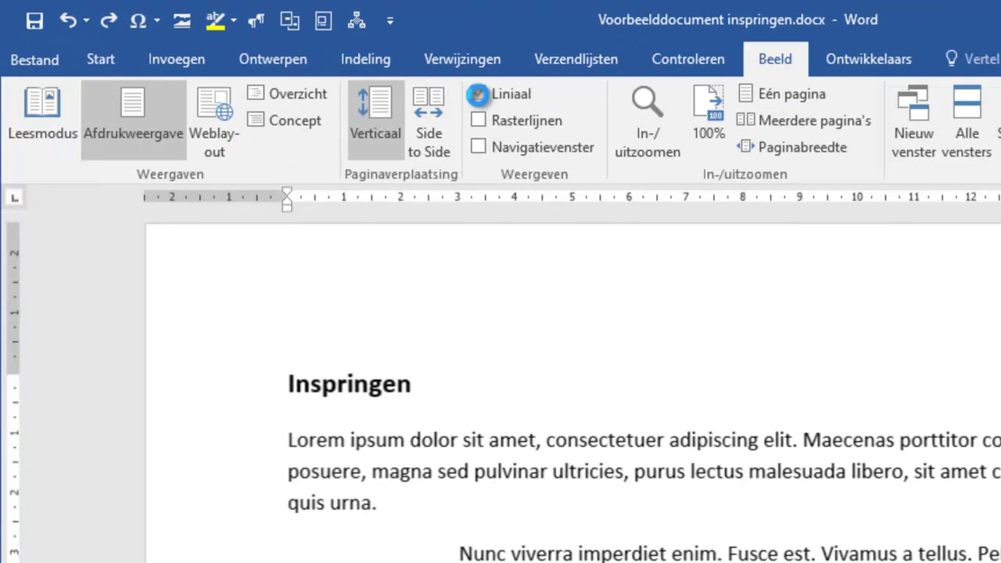
click(101, 60)
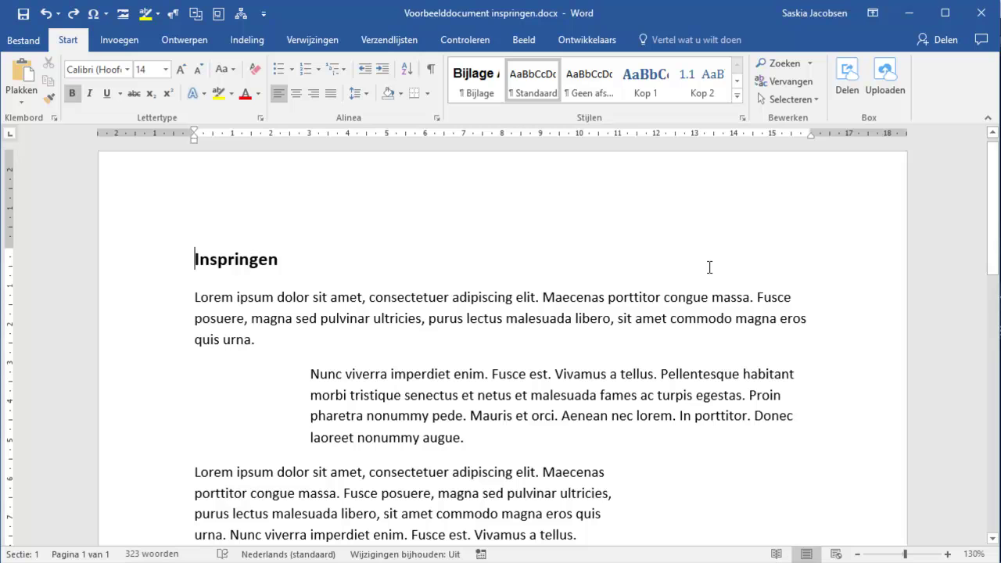
- Place the caret in the first, Nunc and third paragraphs to compare their ruler indents
click(350, 302)
click(420, 397)
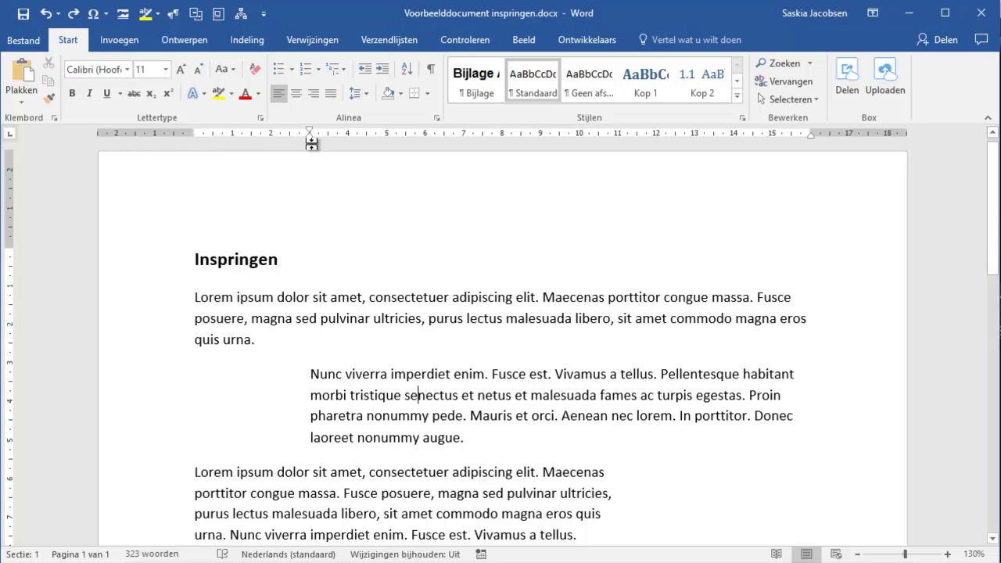
click(507, 494)
click(233, 297)
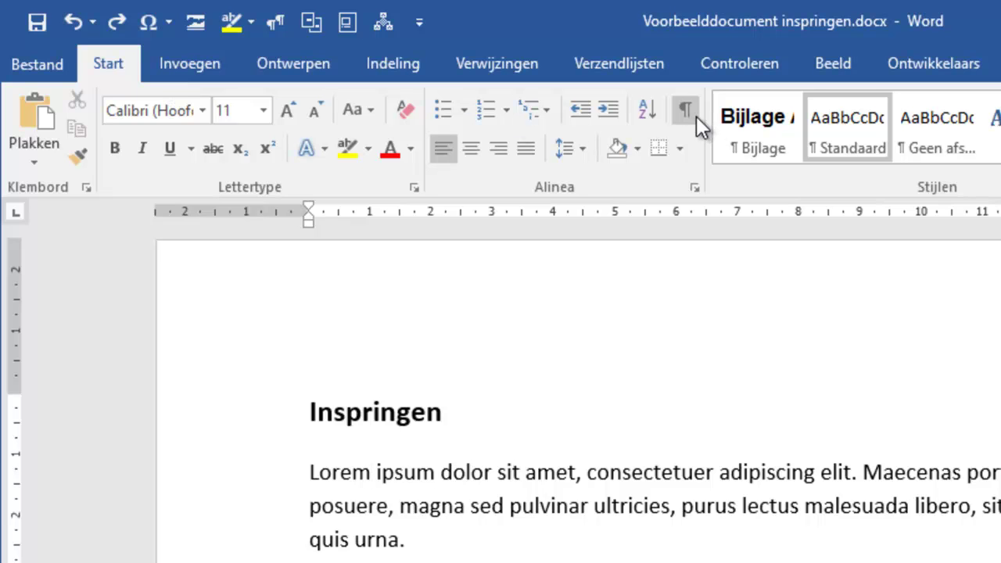
- Turn on formatting marks, then select the first and the Nunc paragraphs in turn
click(694, 115)
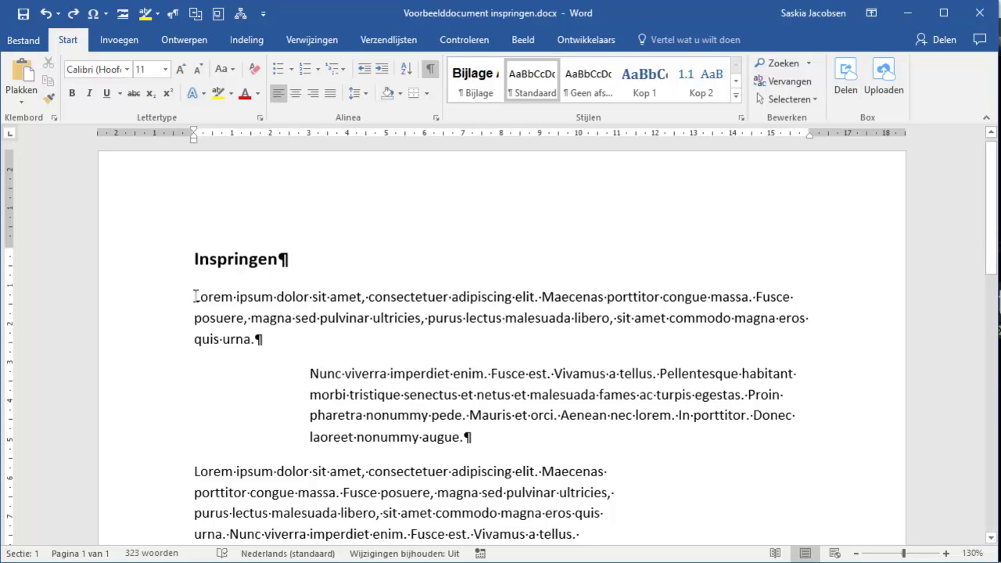
drag(196, 296, 268, 335)
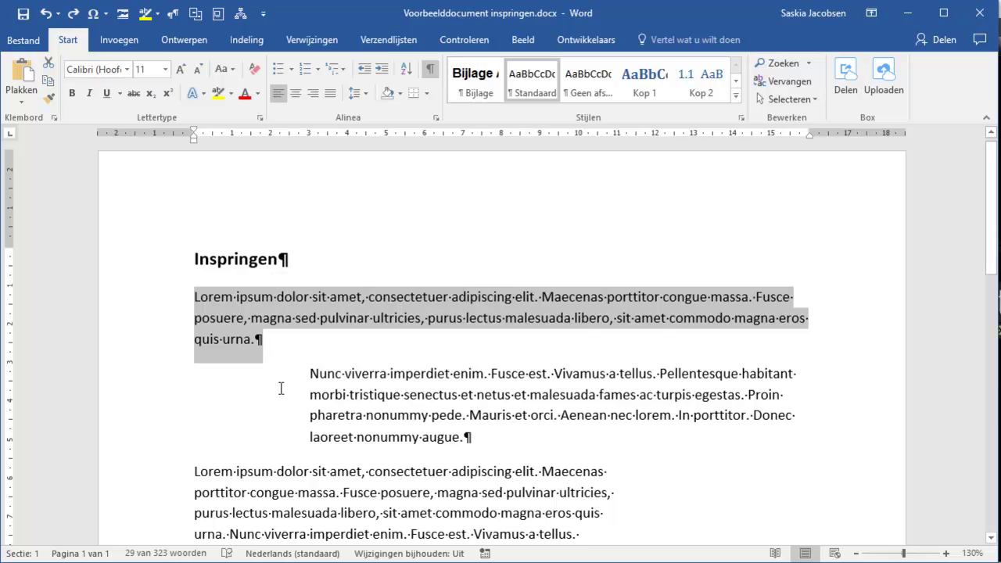
drag(312, 377, 478, 440)
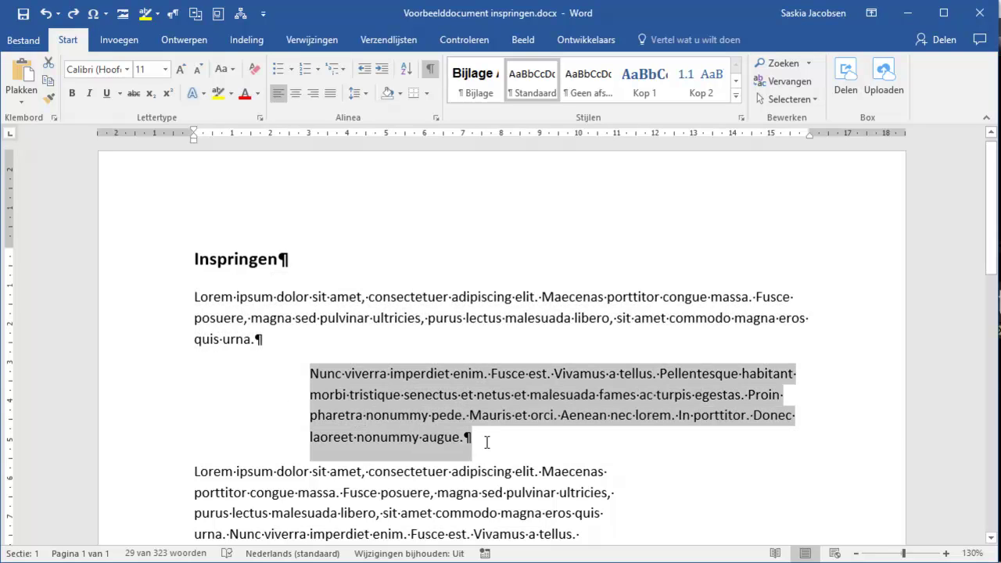
click(209, 298)
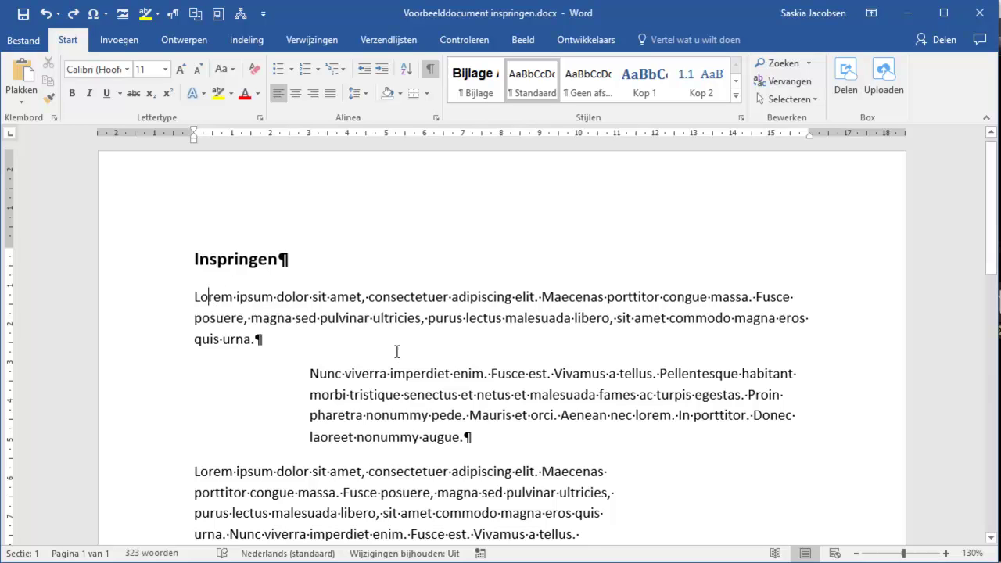
- Select from 'mattis' to 'lectus' and view the left and right indents on the Indeling tab
scroll(440, 374, down, 4)
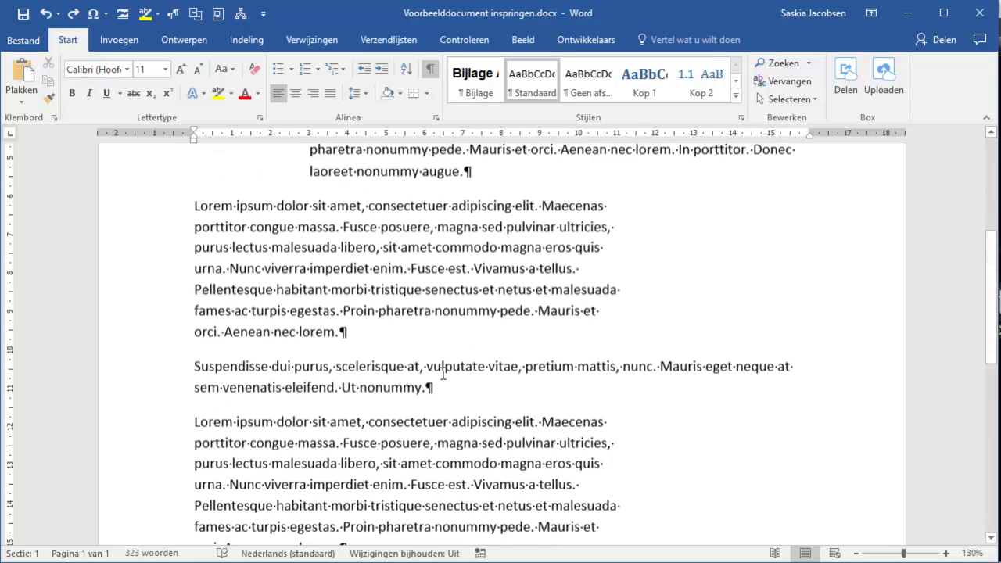
scroll(439, 376, down, 3)
scroll(439, 375, down, 2)
drag(265, 271, 303, 366)
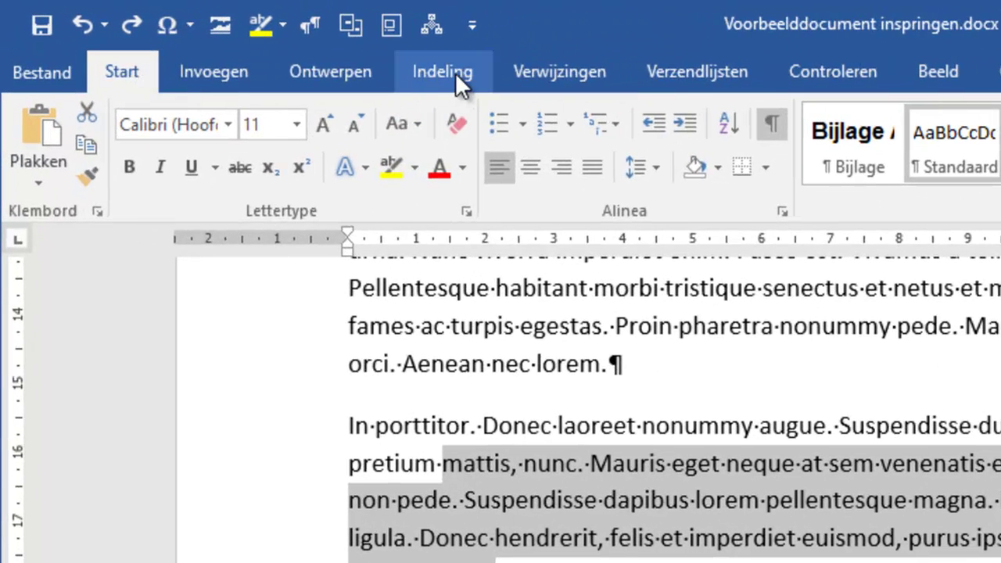
click(455, 72)
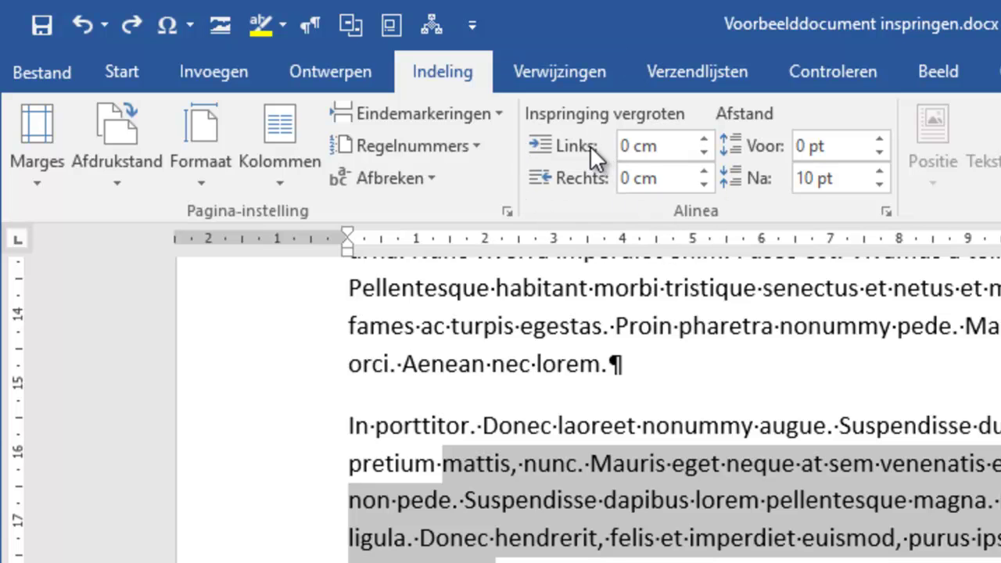
click(611, 146)
drag(611, 146, 694, 139)
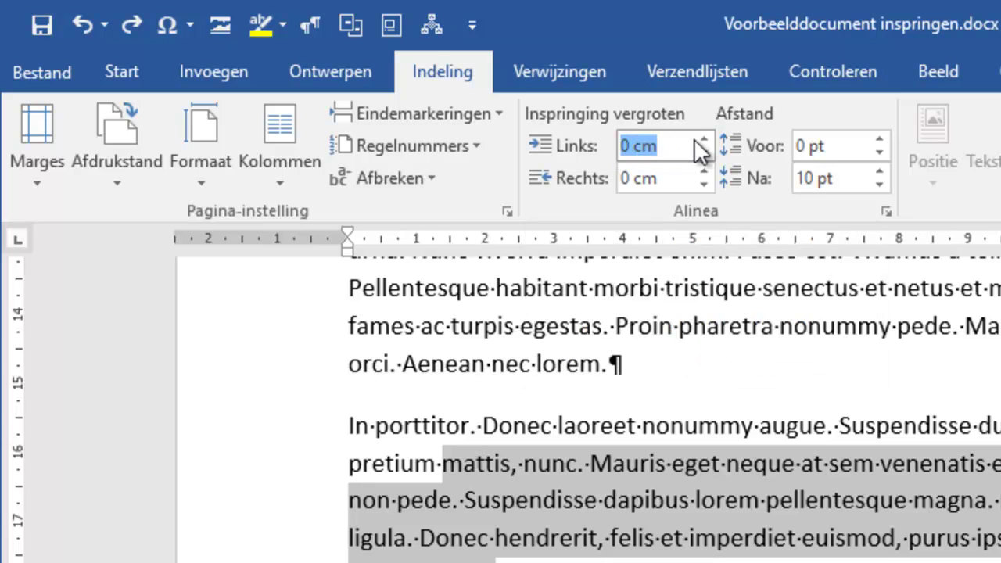
text(2)
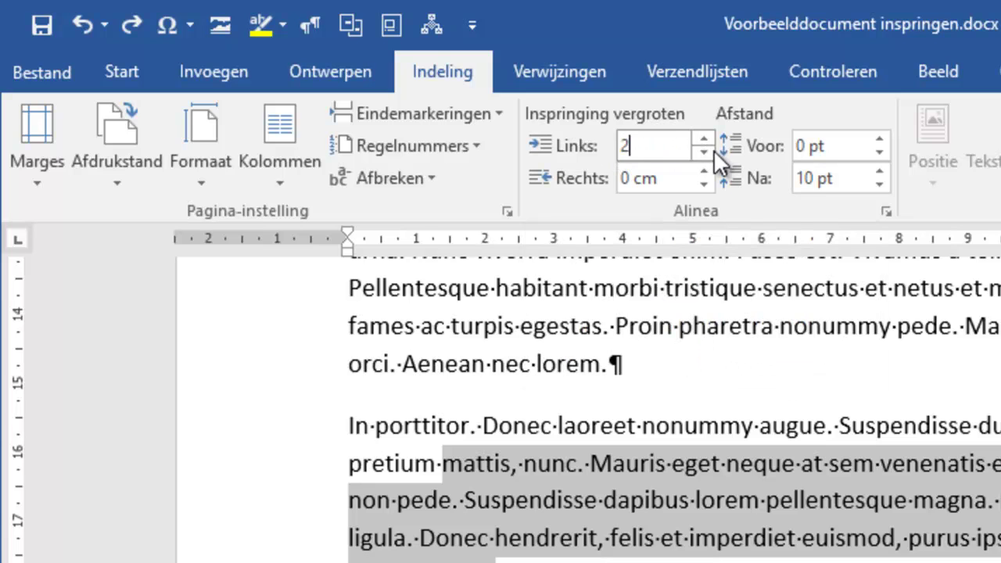
click(677, 179)
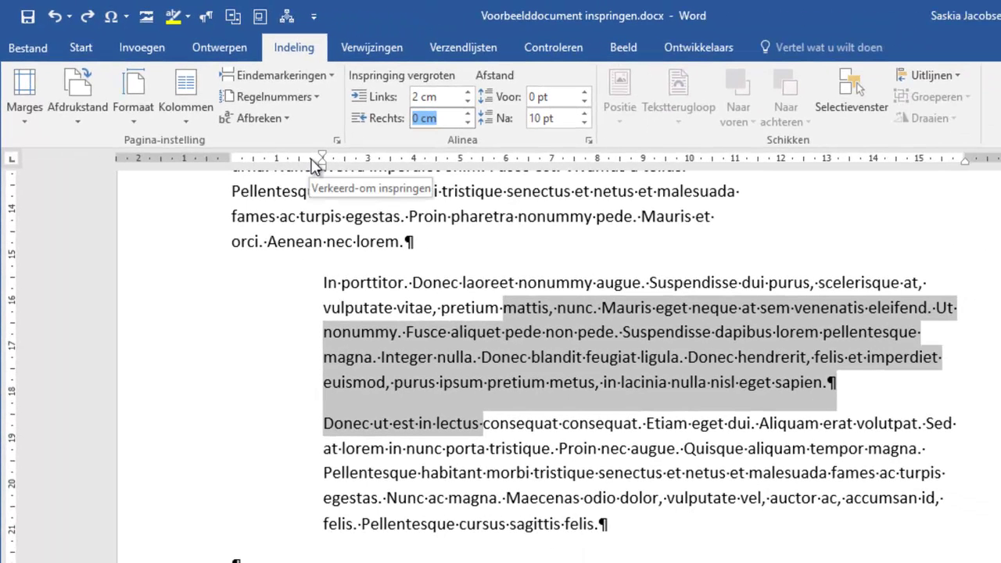
click(459, 94)
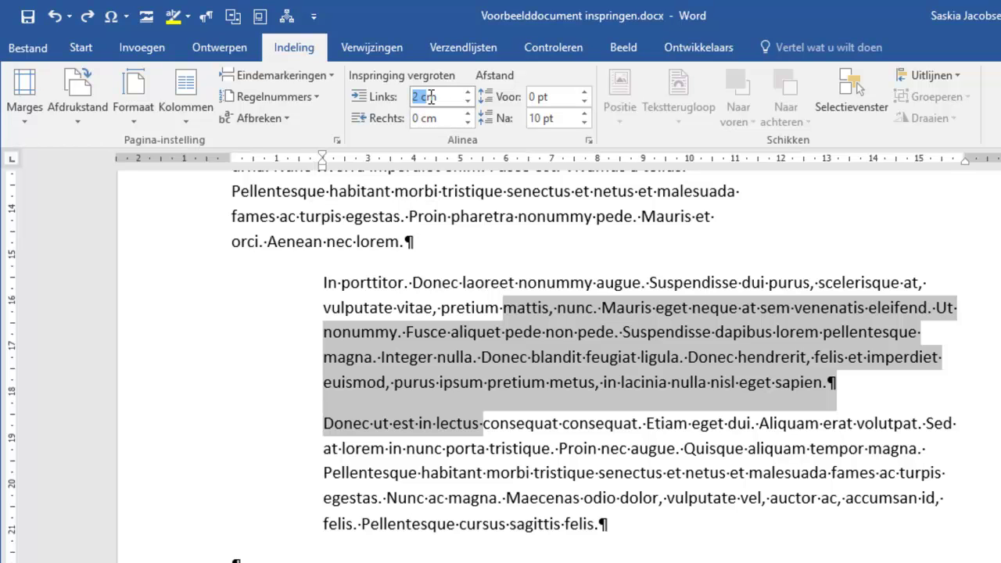
text(0)
key(Return)
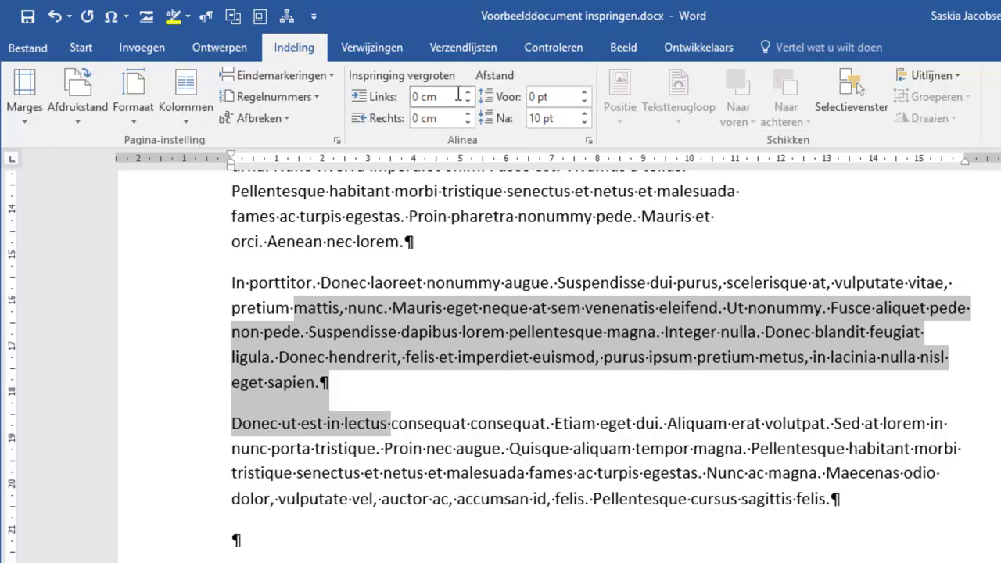
click(534, 361)
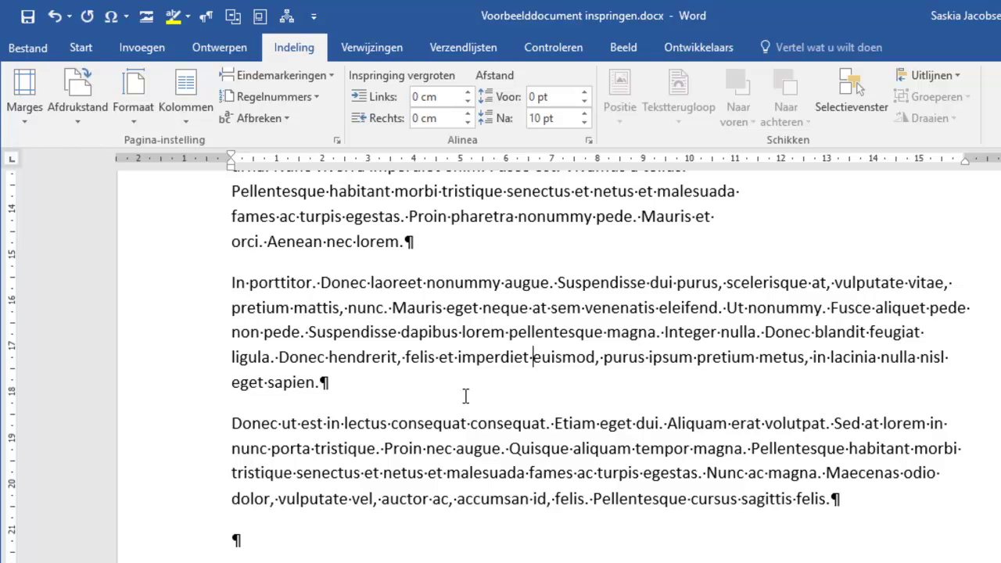
- Jump to the document start and check the first paragraph's 0 cm indents in Alinea, cancelling unchanged
click(81, 48)
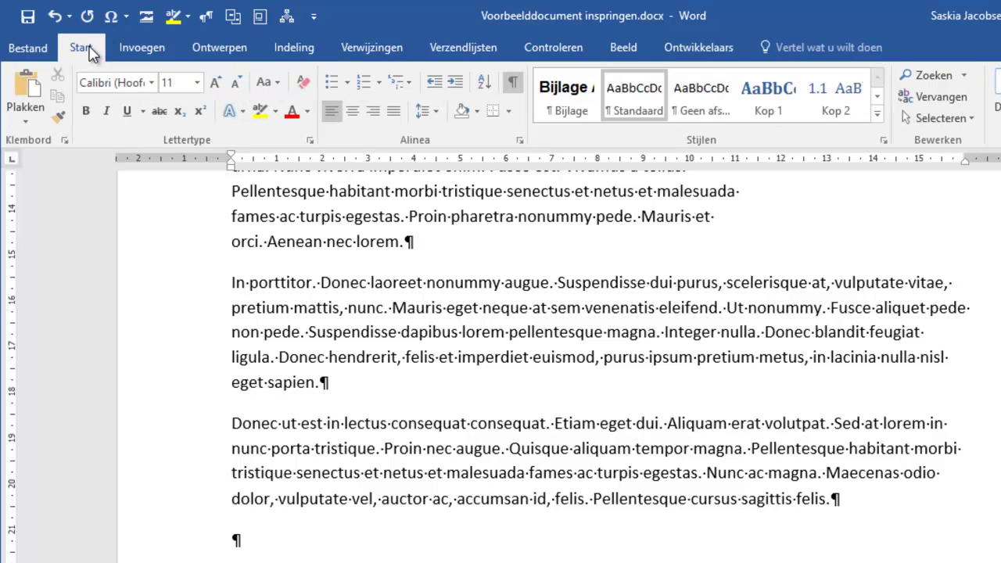
key(ctrl+Home)
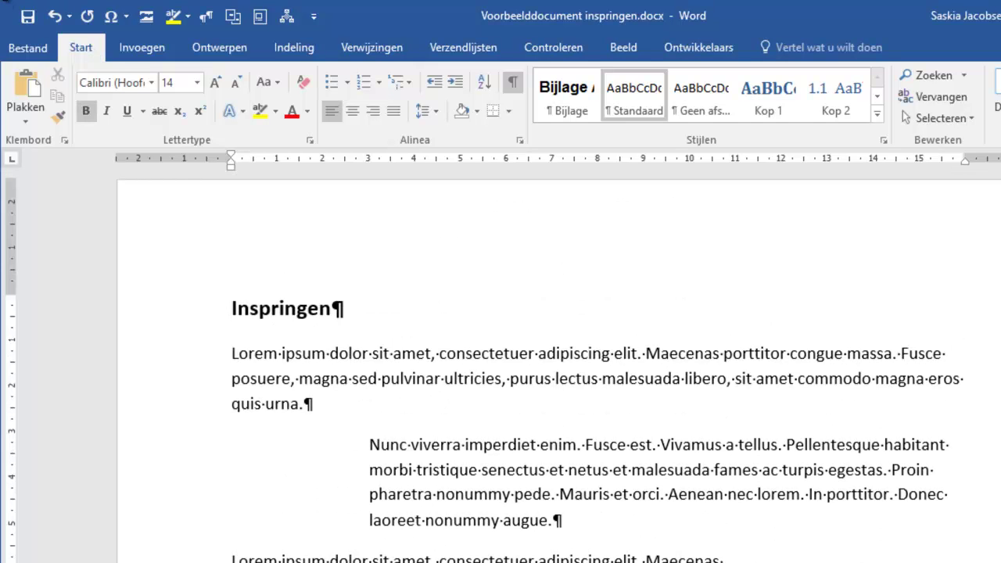
click(373, 363)
click(521, 139)
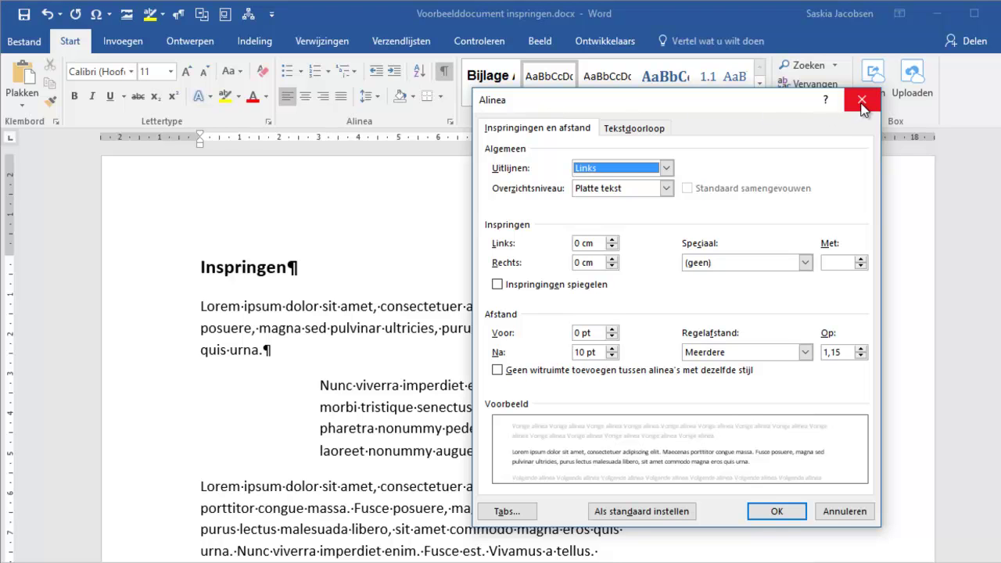
click(842, 512)
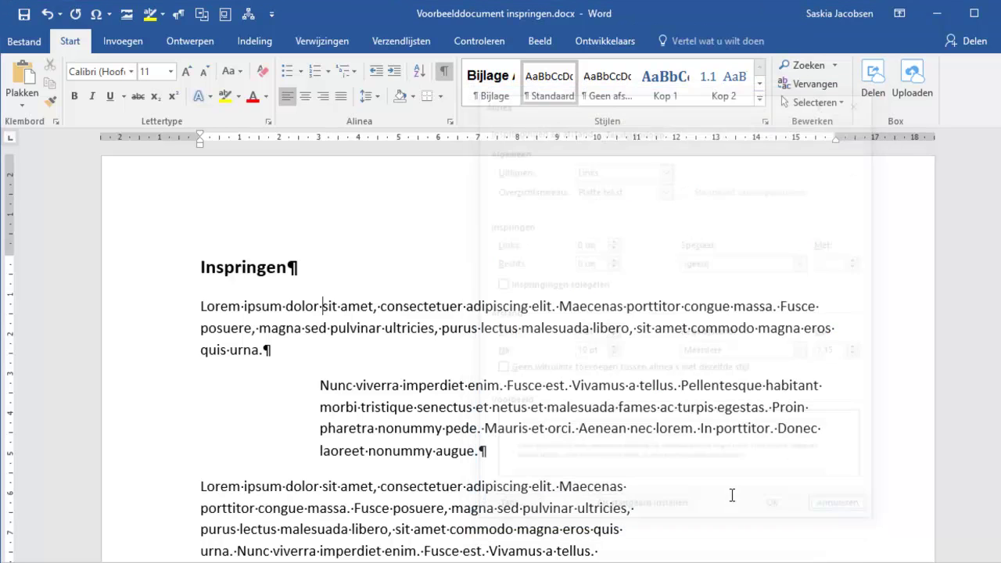
- Give the first Lorem paragraph a 2 cm left indent and 3 cm right indent
right_click(308, 308)
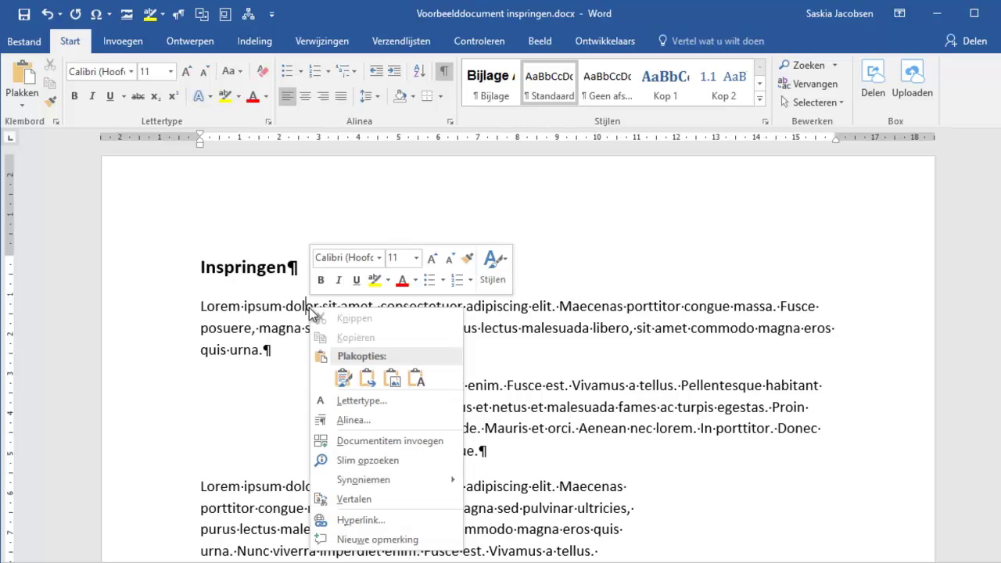
click(373, 423)
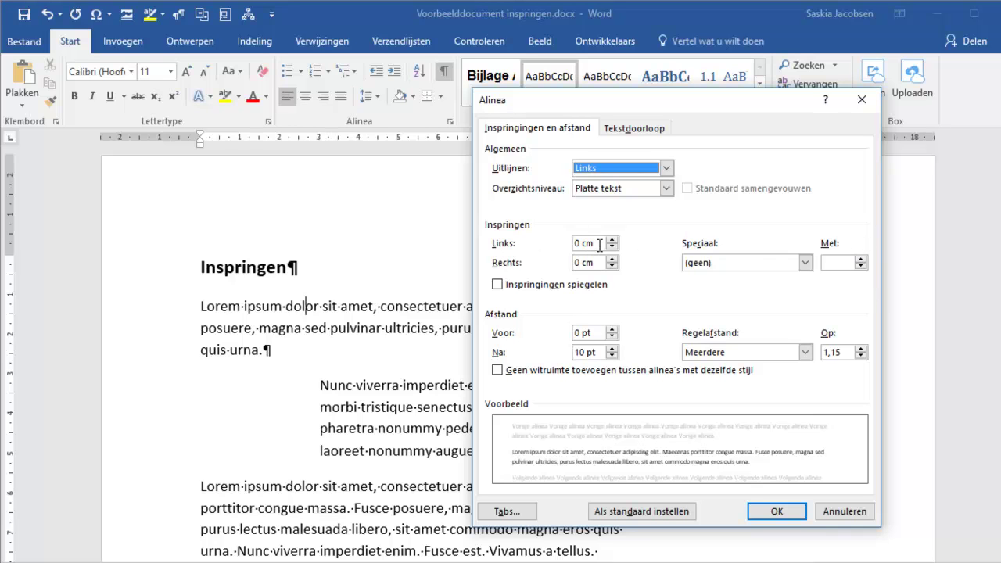
key(alt+l)
text(2)
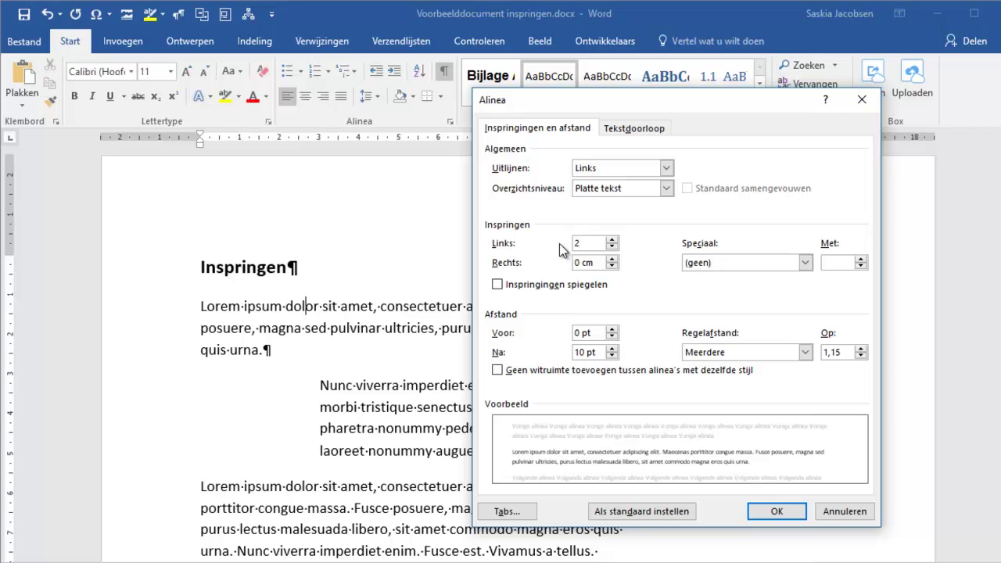
drag(609, 264, 565, 265)
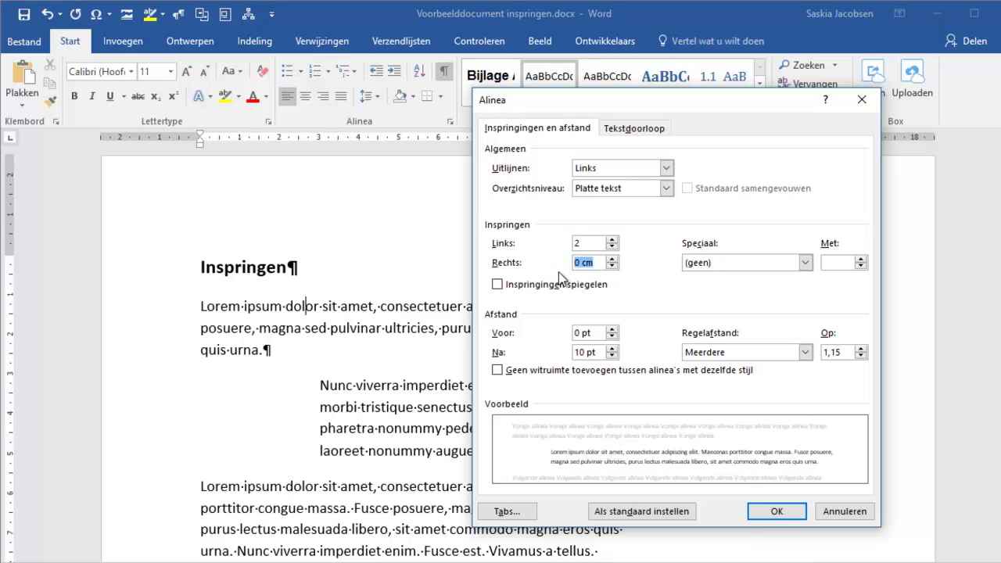
text(3)
click(791, 513)
click(777, 512)
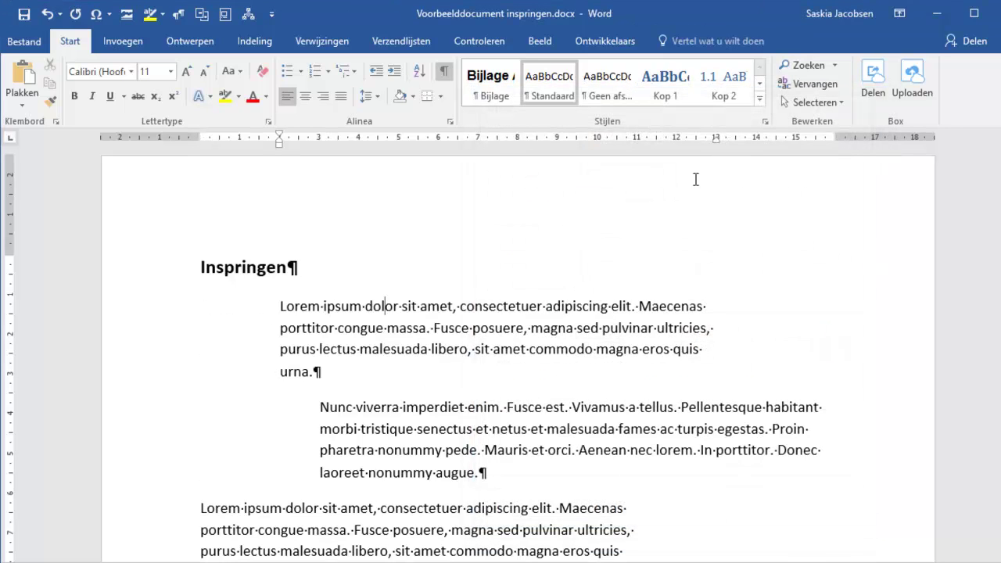
- Reset the first Lorem paragraph's Links and Rechts indents to 0 in the Alinea dialog
click(451, 124)
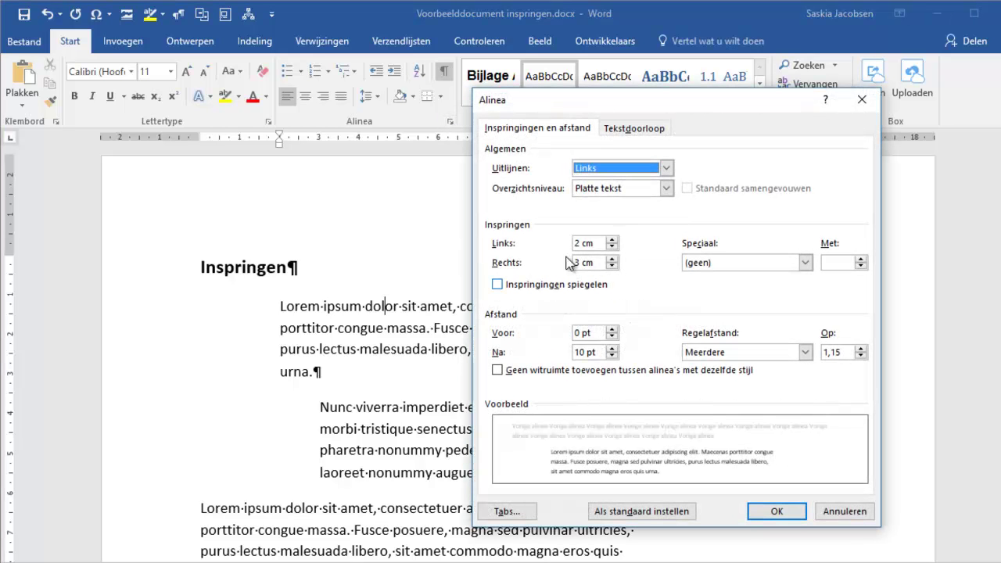
click(603, 242)
text(0)
key(Tab)
text(0)
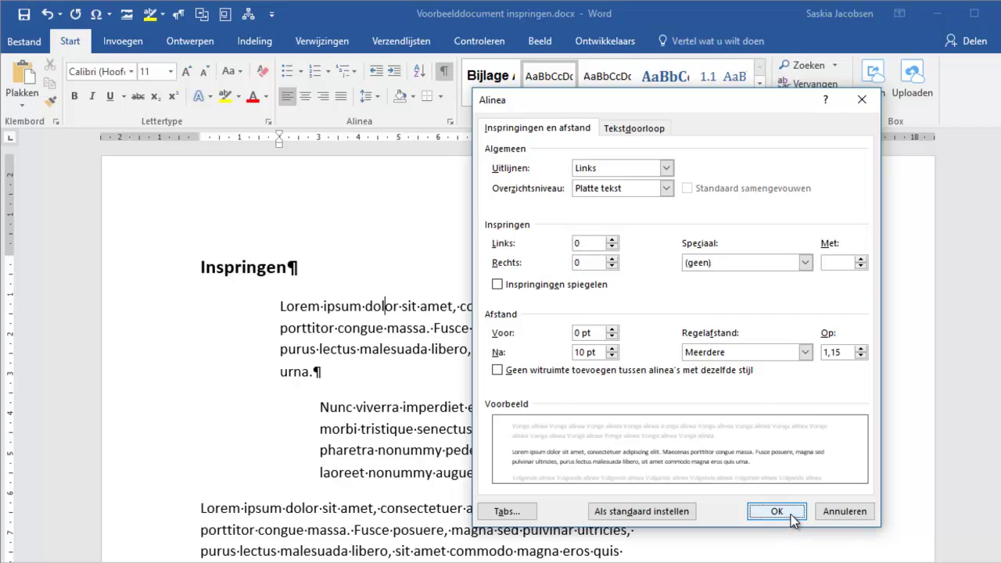
click(790, 514)
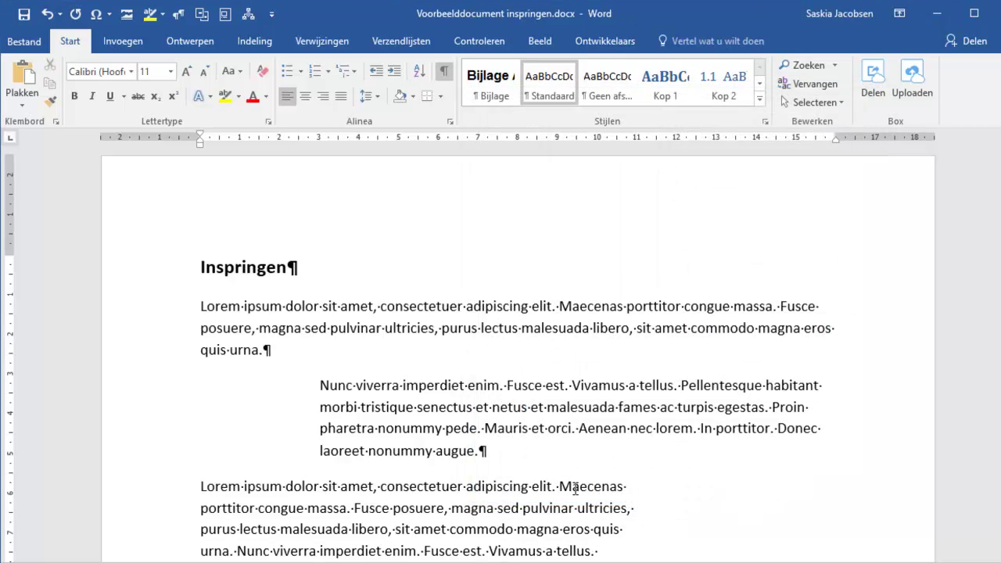
- Set Speciaal to Eerste regel with Met at 1,5 cm for the first Lorem paragraph
click(451, 124)
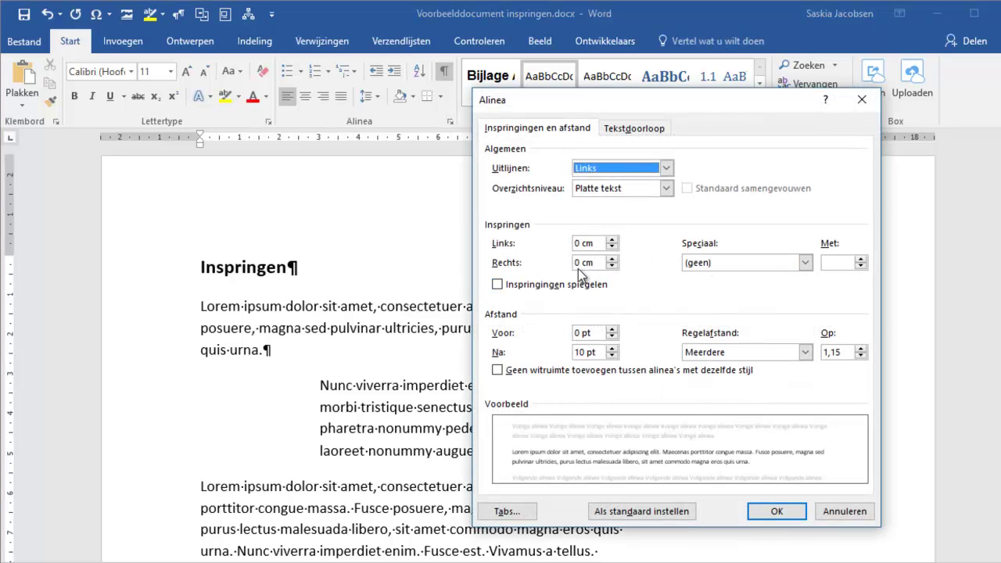
click(806, 263)
click(720, 287)
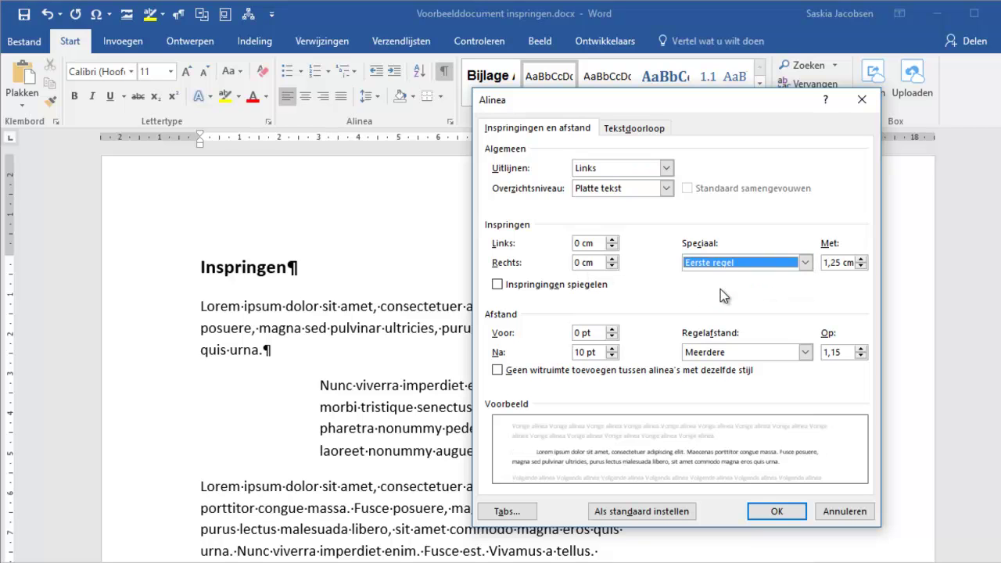
click(862, 260)
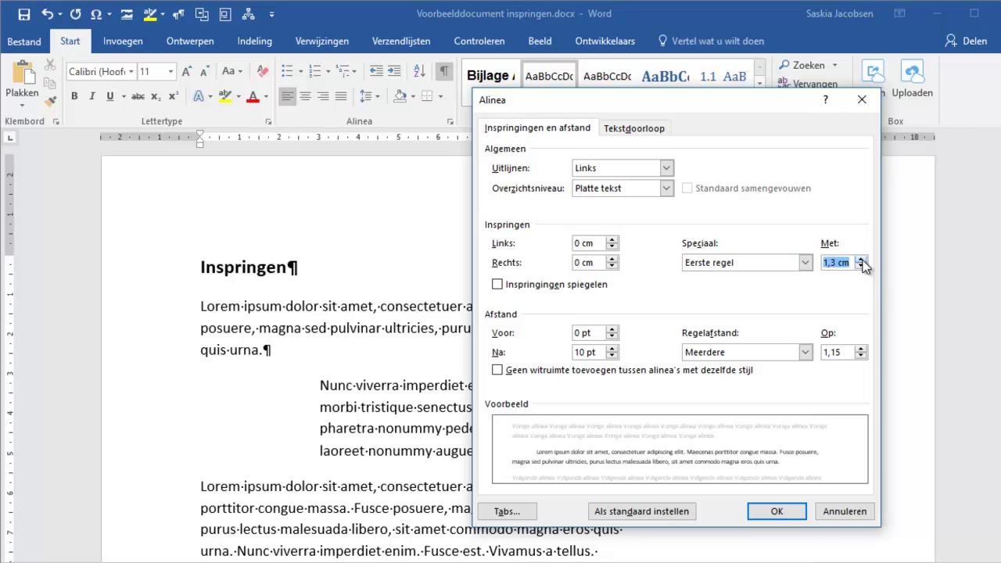
click(861, 261)
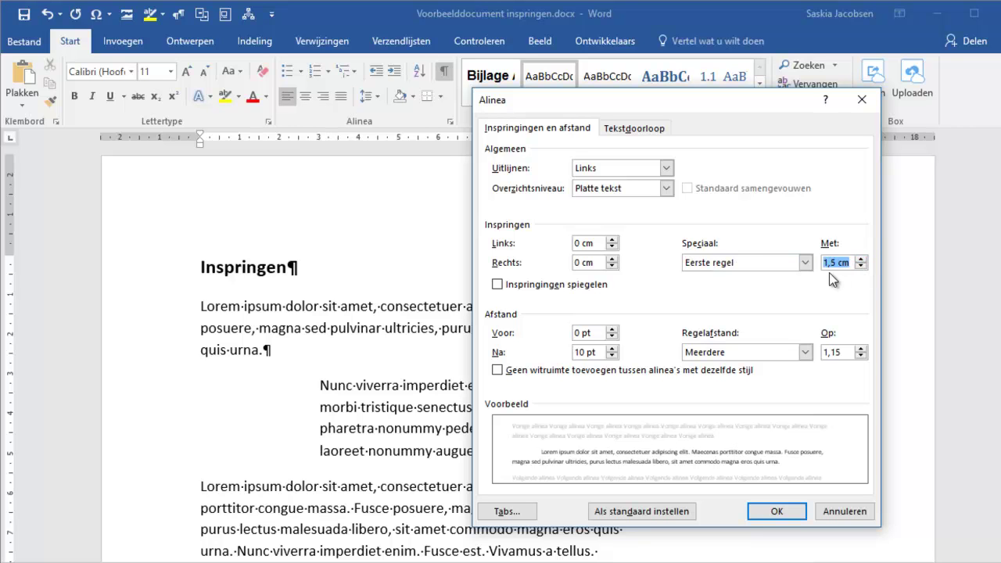
click(779, 513)
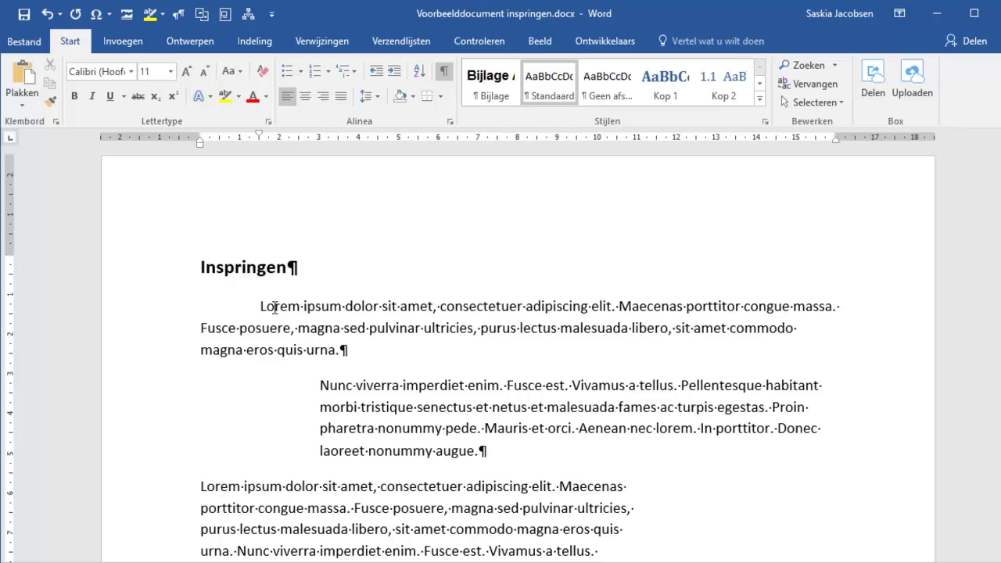
- Change the first Lorem paragraph's special indent from Eerste regel to Verkeerd-om
click(450, 121)
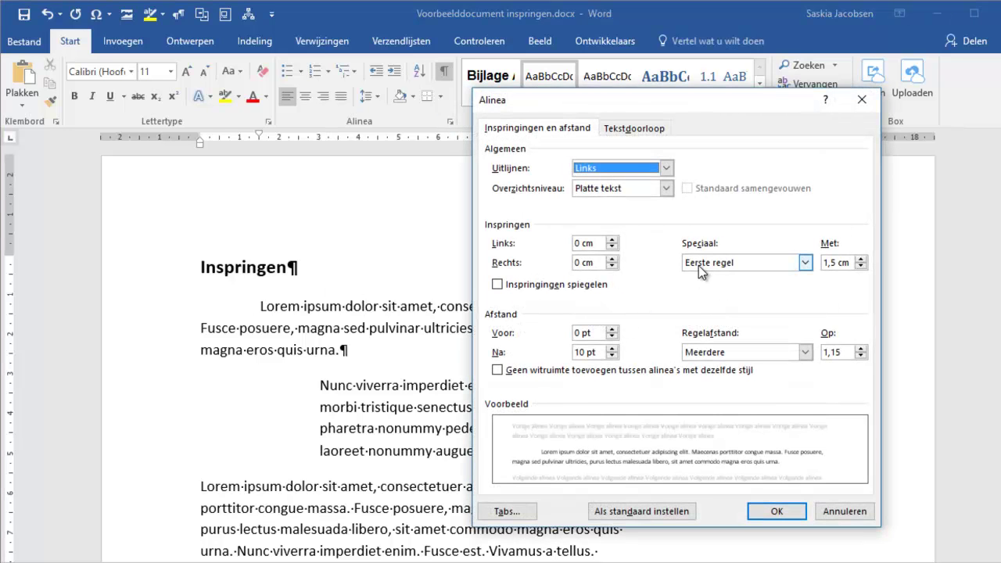
click(806, 263)
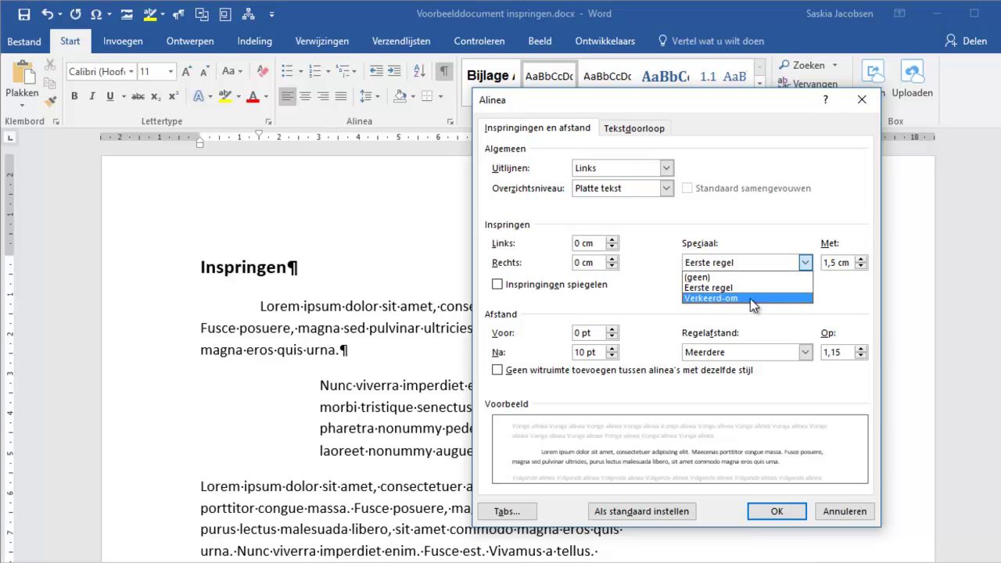
click(742, 298)
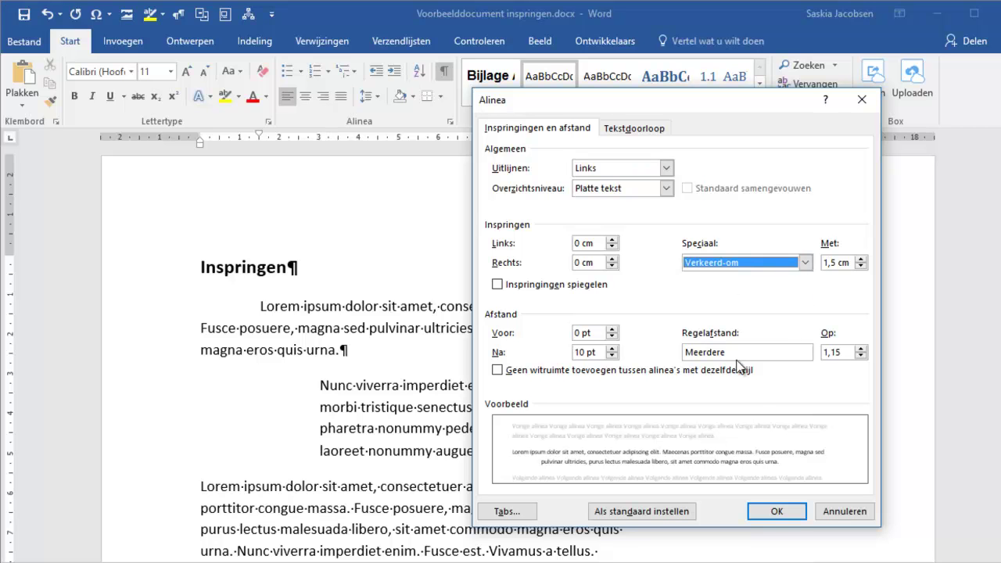
click(777, 512)
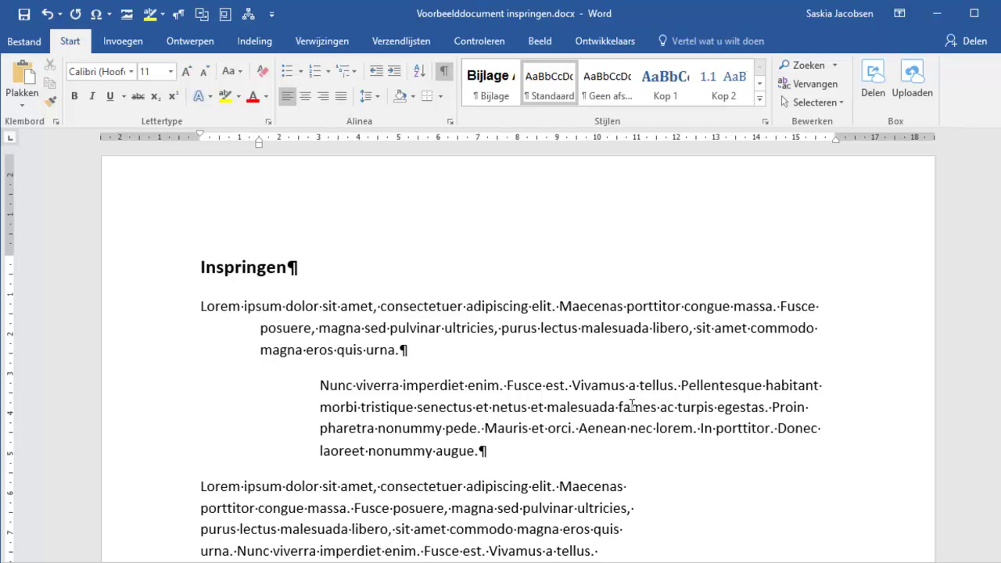
- Set the first Lorem paragraph's Speciaal indent back to (geen)
click(450, 122)
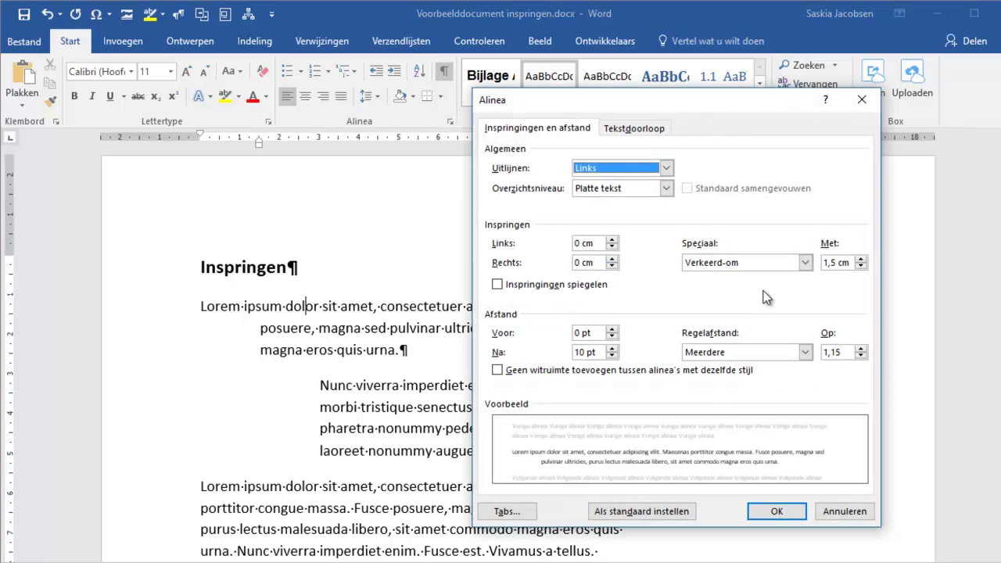
click(806, 263)
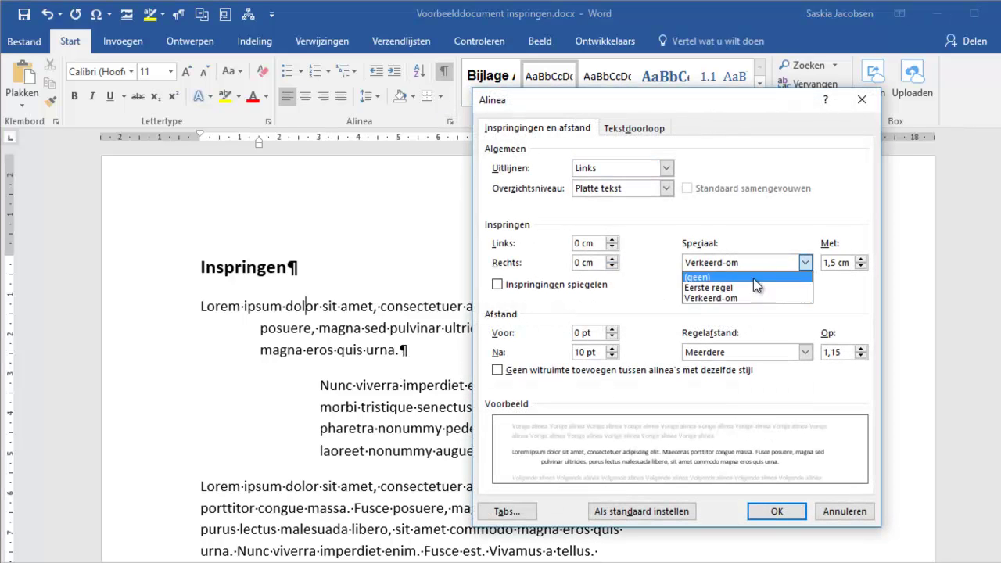
click(700, 277)
click(795, 512)
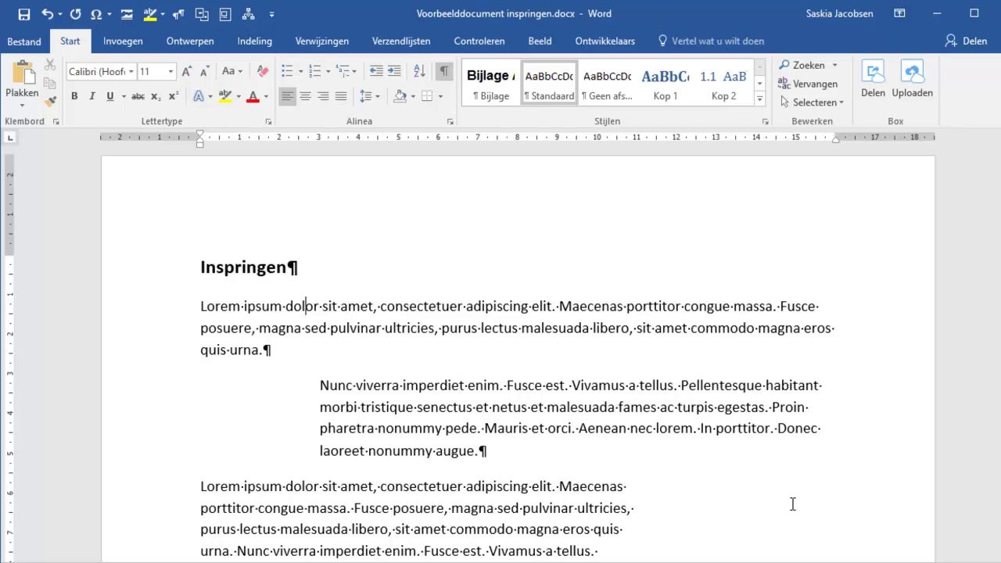
click(201, 306)
key(Tab)
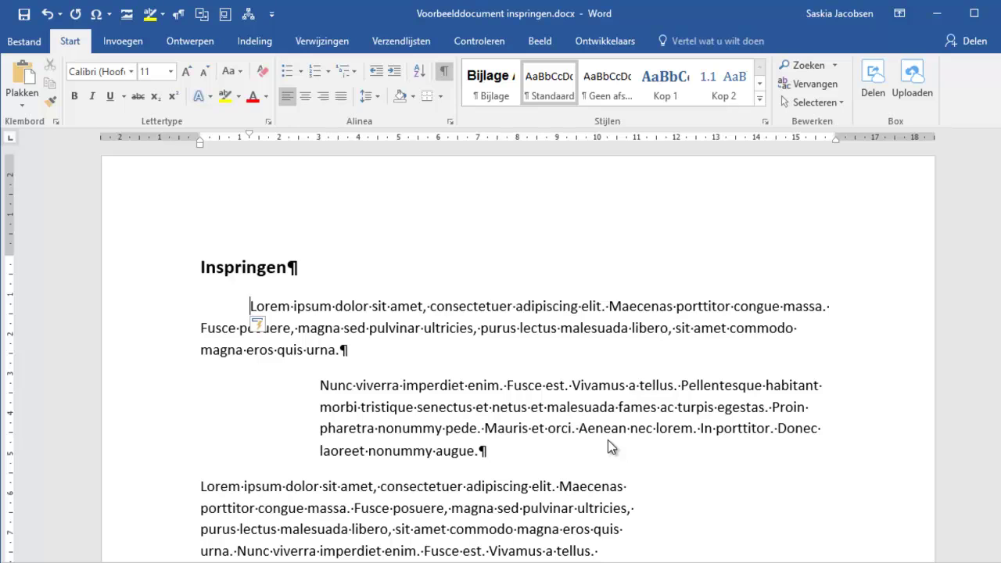
click(451, 122)
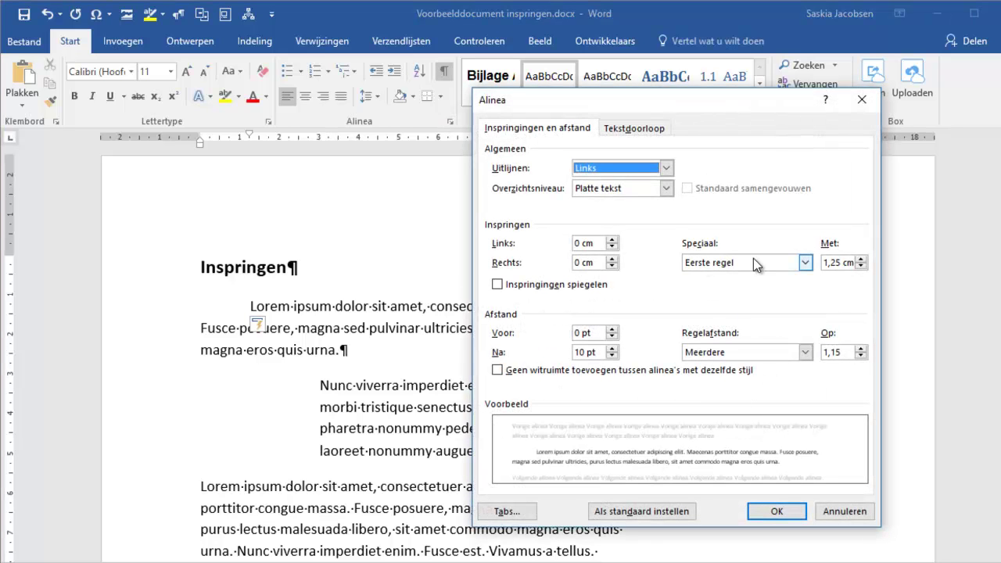
click(798, 517)
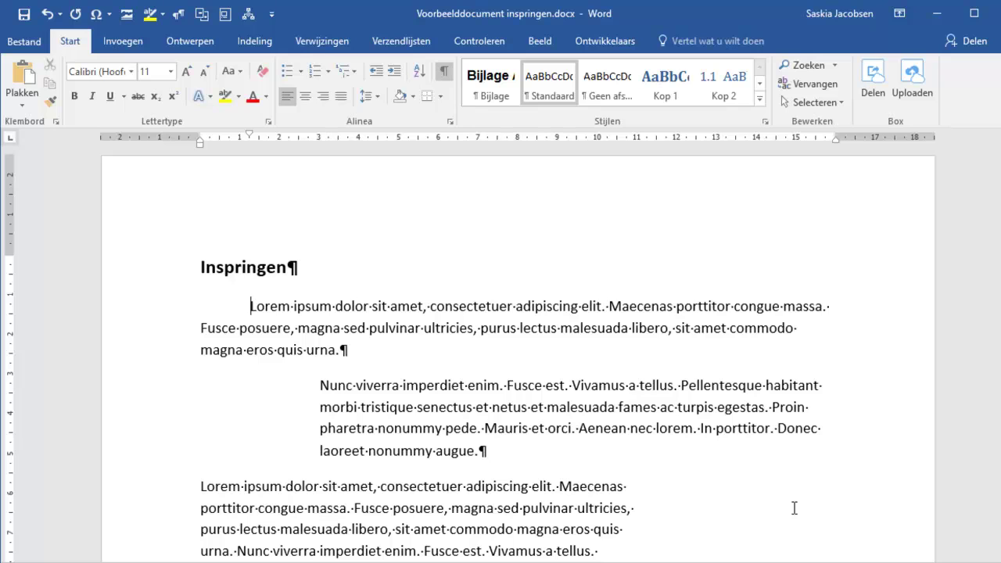
key(ctrl+z)
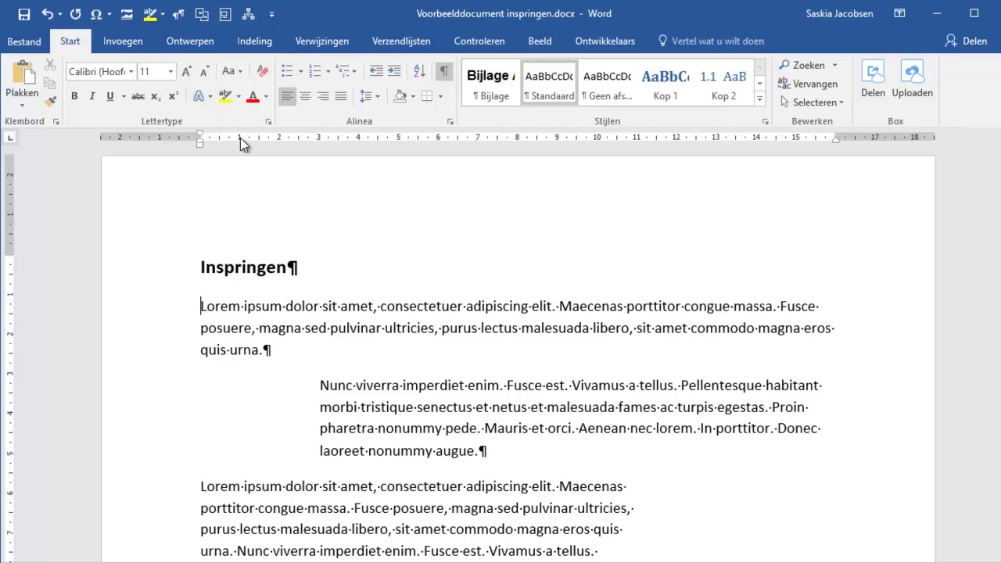
- Insert a tab before 'consectetuer' and then remove it again
click(380, 307)
key(Tab)
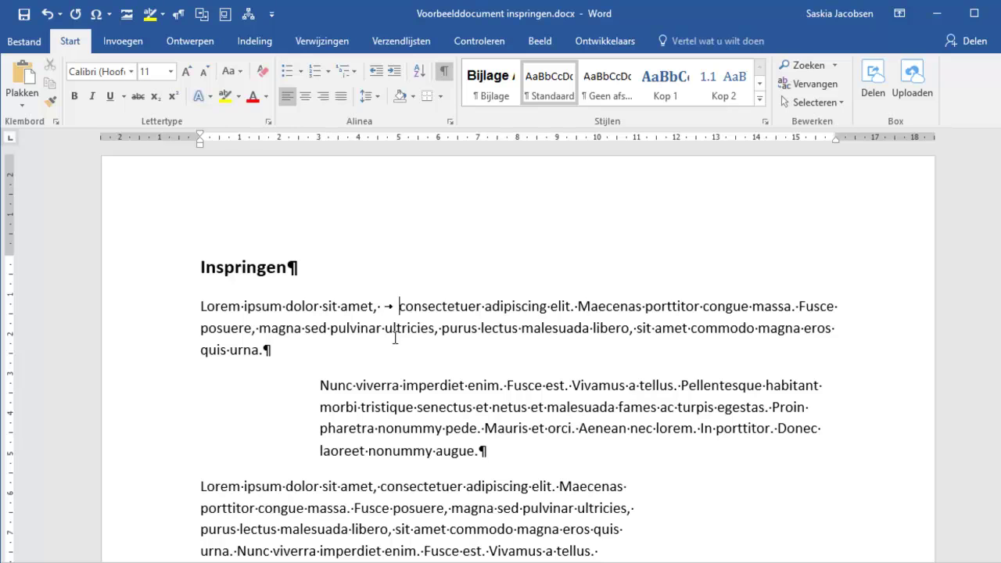
key(BackSpace)
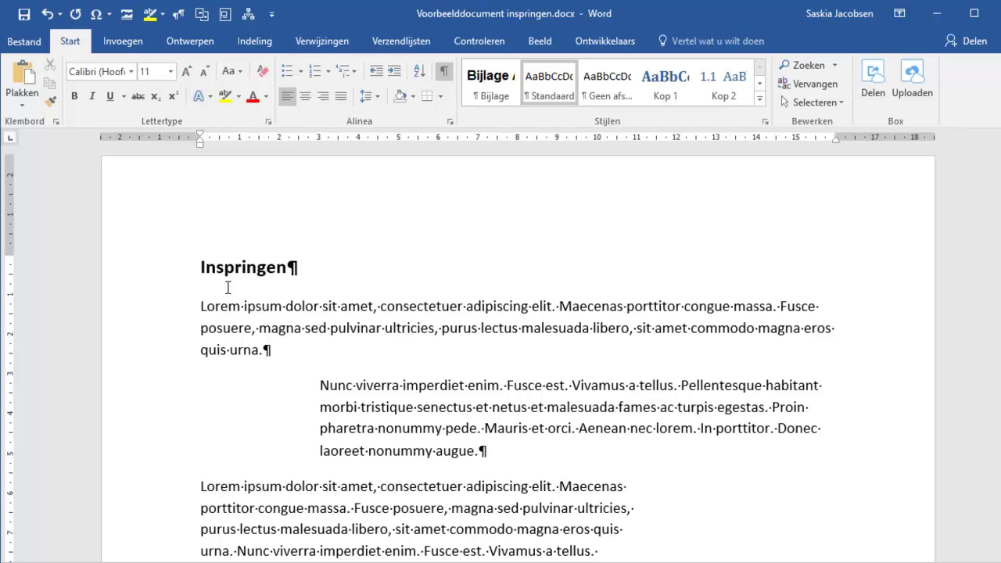
- Indent the first Lorem line with Tab and start a new paragraph after 'urna.'
click(201, 307)
key(Tab)
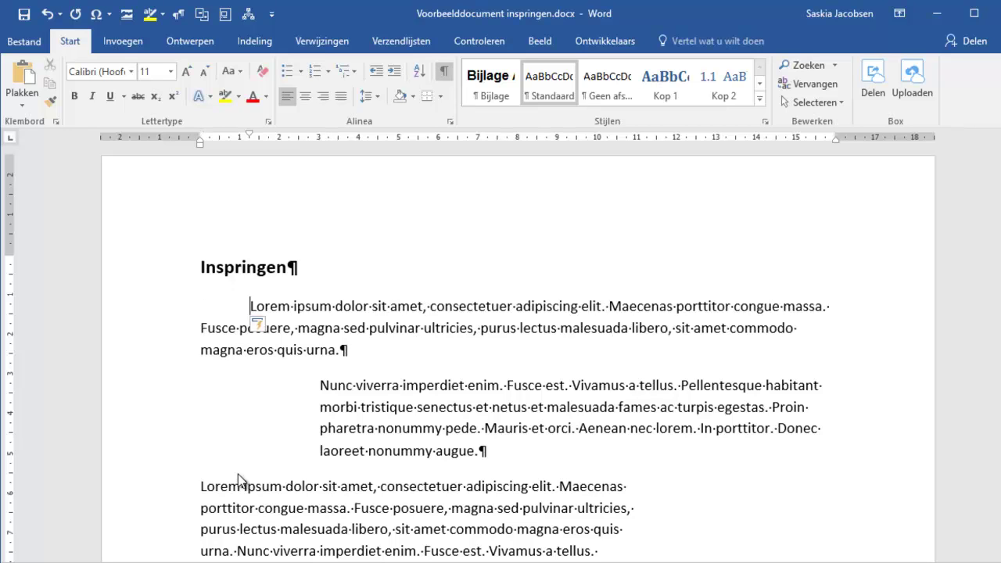
click(357, 352)
key(Return)
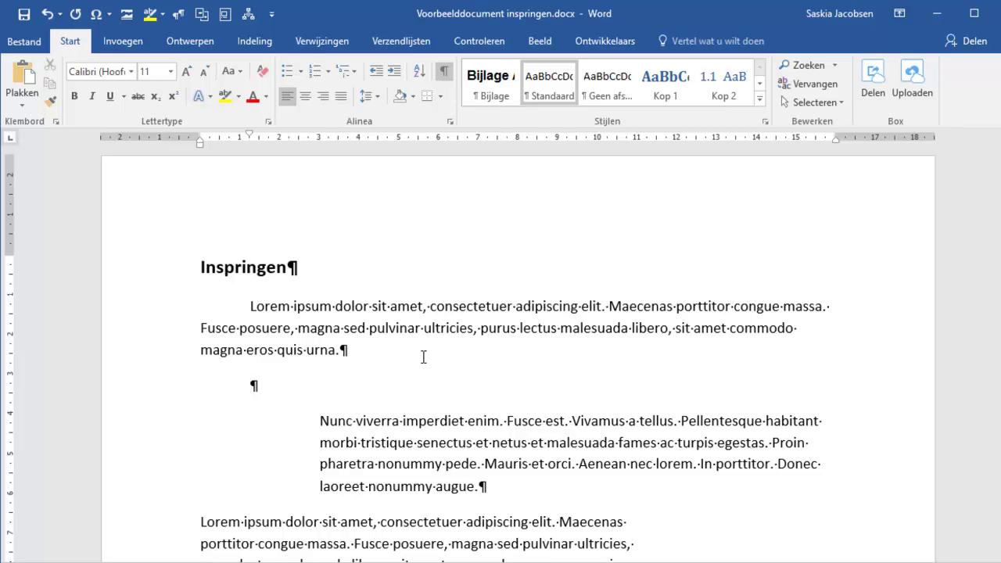
- Set the empty paragraph's Speciaal indent to (geen) in the Alinea dialog
click(452, 123)
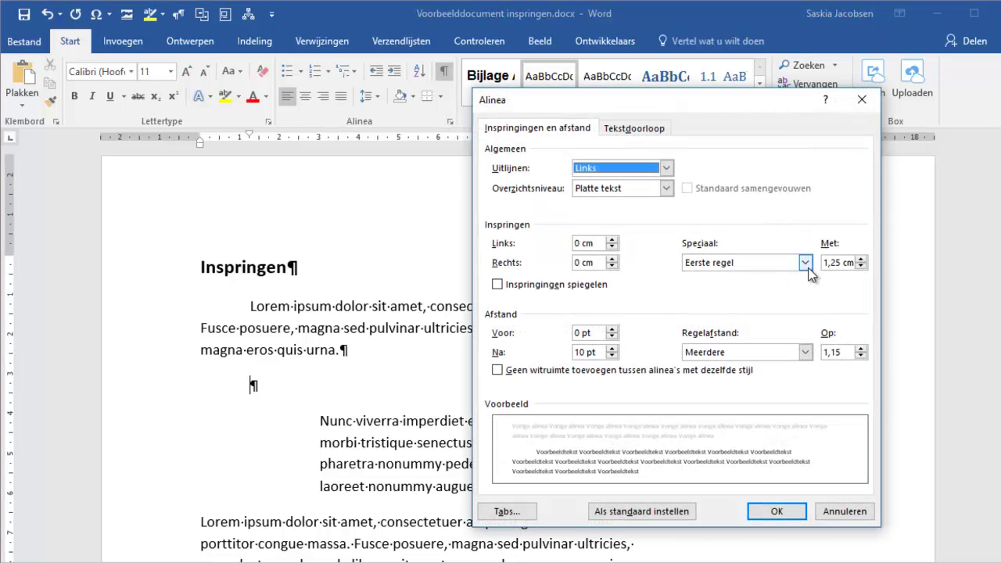
click(805, 263)
click(704, 275)
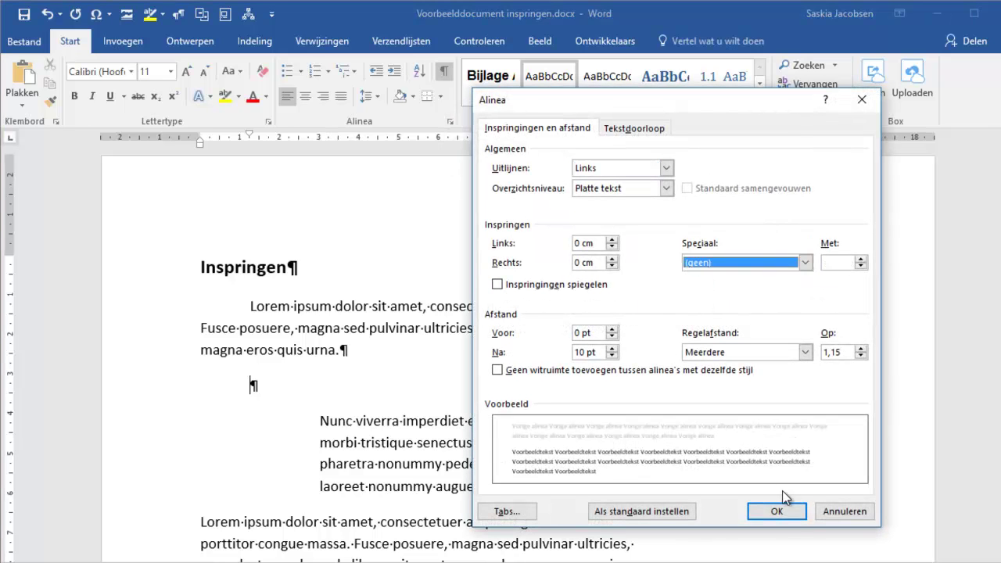
click(789, 511)
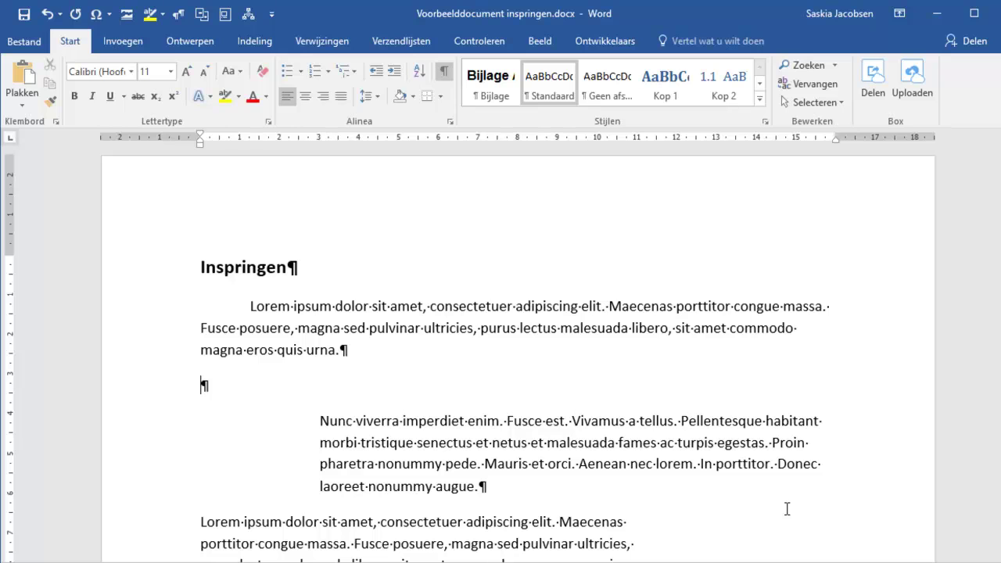